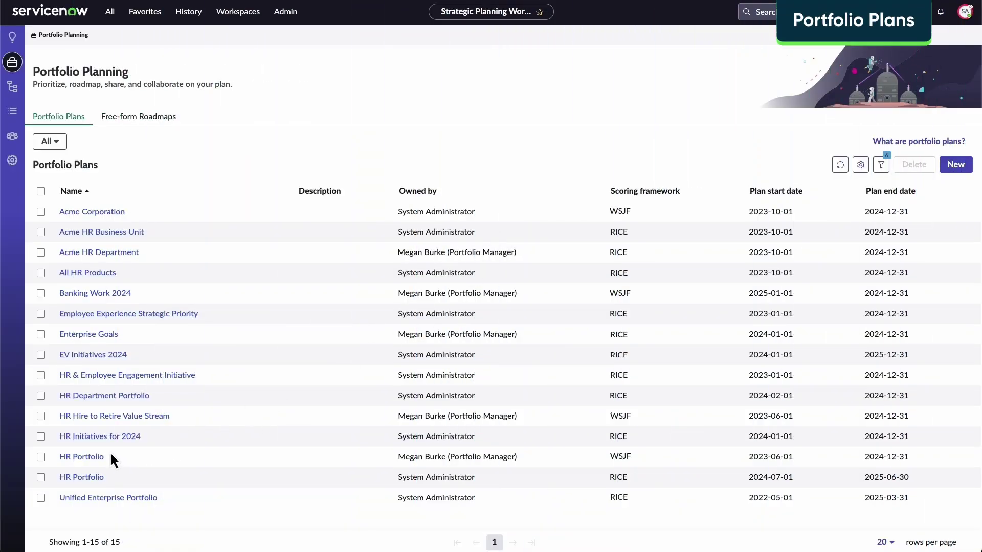
# Open the HR Portfolio plan (June 2023–December 2024) and start a new simulation scenario.
pyautogui.click(110, 455)
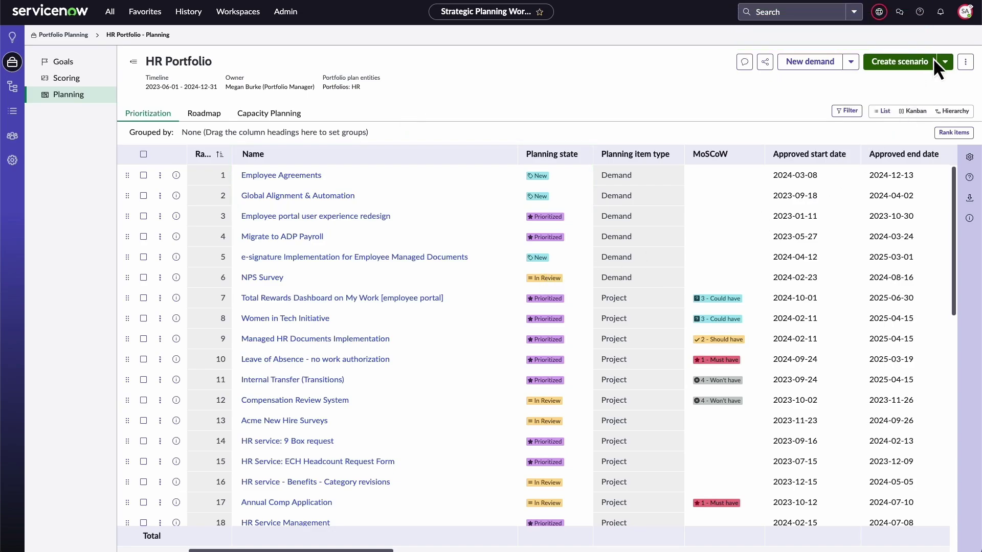
pyautogui.click(899, 62)
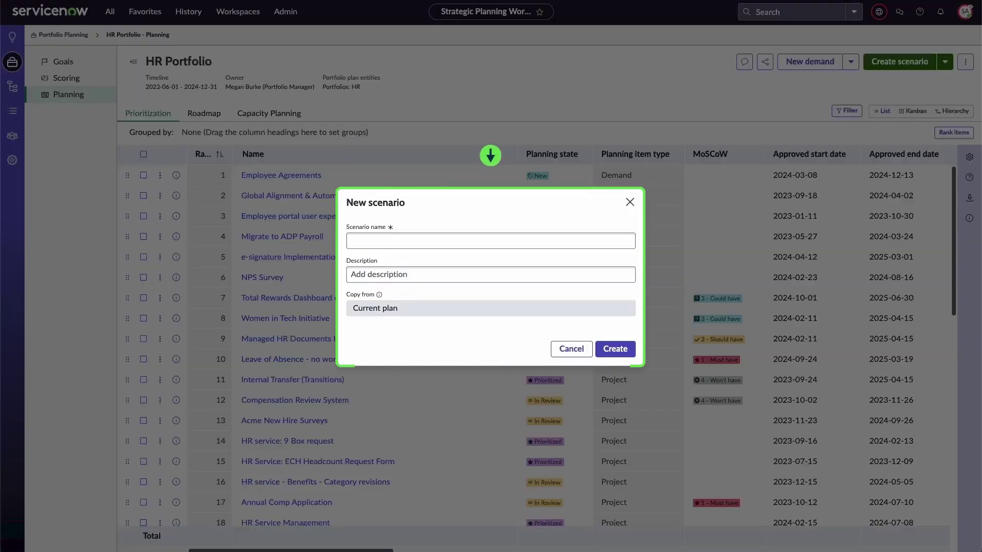
# Create the scenario 'Innovation ideas 2024', keeping Current plan as its copy source.
pyautogui.click(473, 236)
pyautogui.write('Innovation ideas 2024')
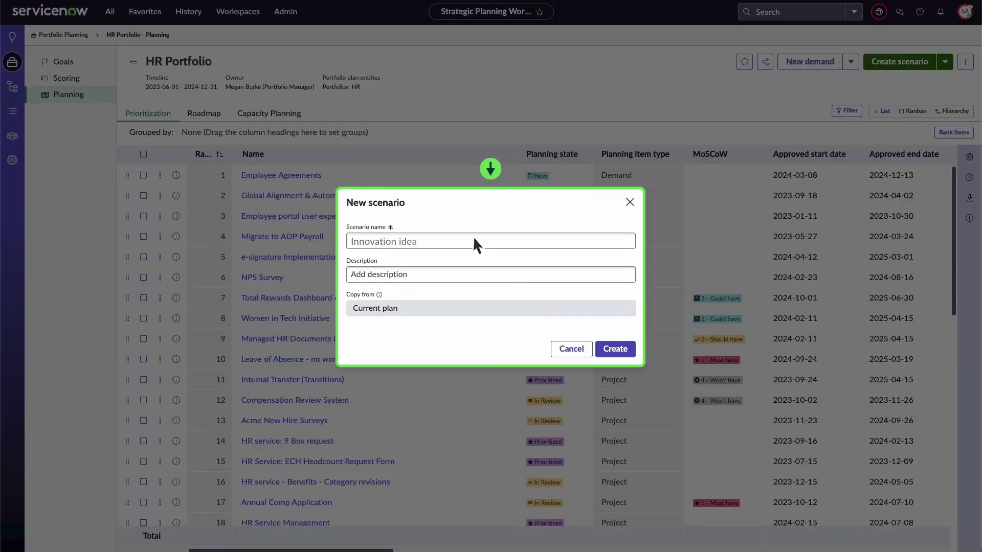
pyautogui.click(477, 310)
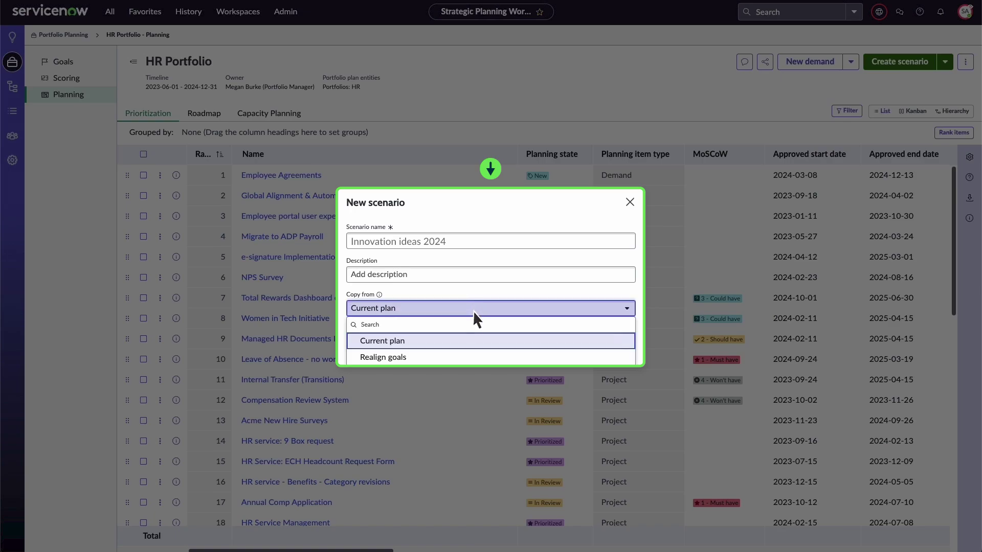
pyautogui.click(474, 340)
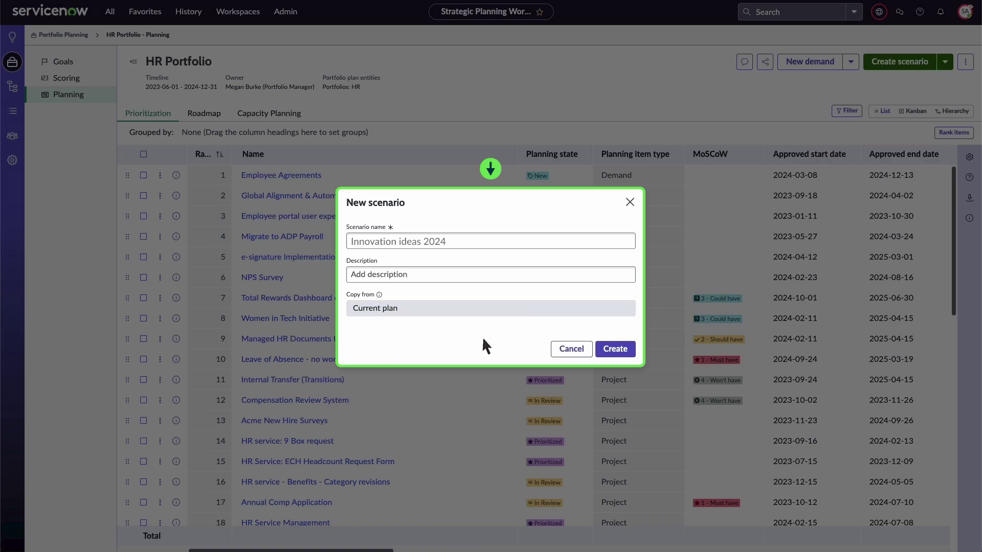
pyautogui.click(618, 349)
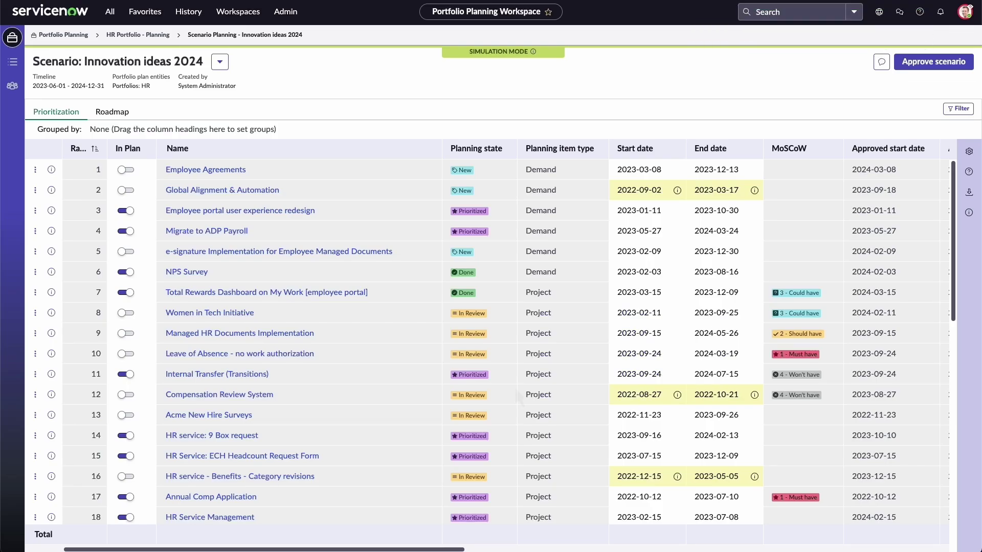
# Put Employee Agreements in plan and switch Innovation ideas 2024 to the Roadmap timeline.
pyautogui.click(123, 170)
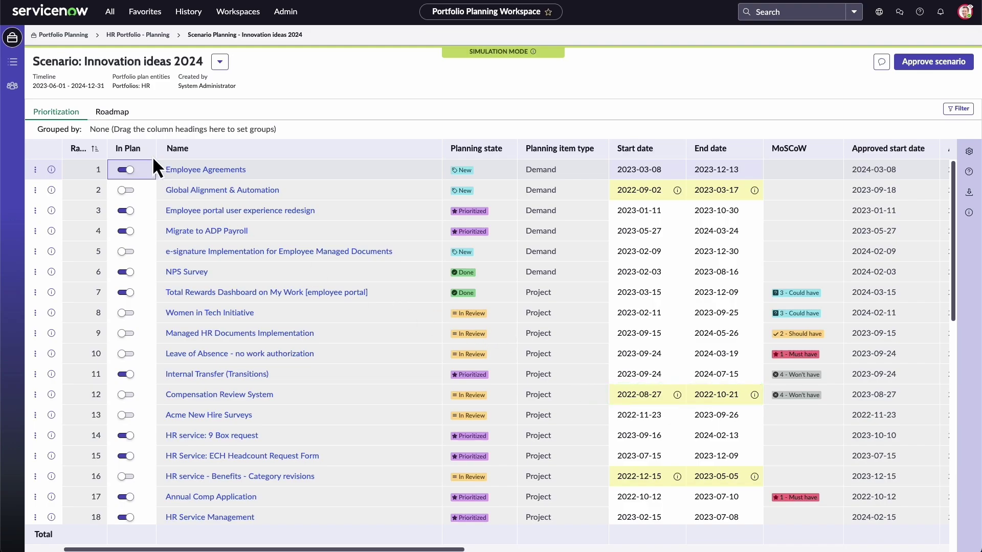
pyautogui.click(112, 111)
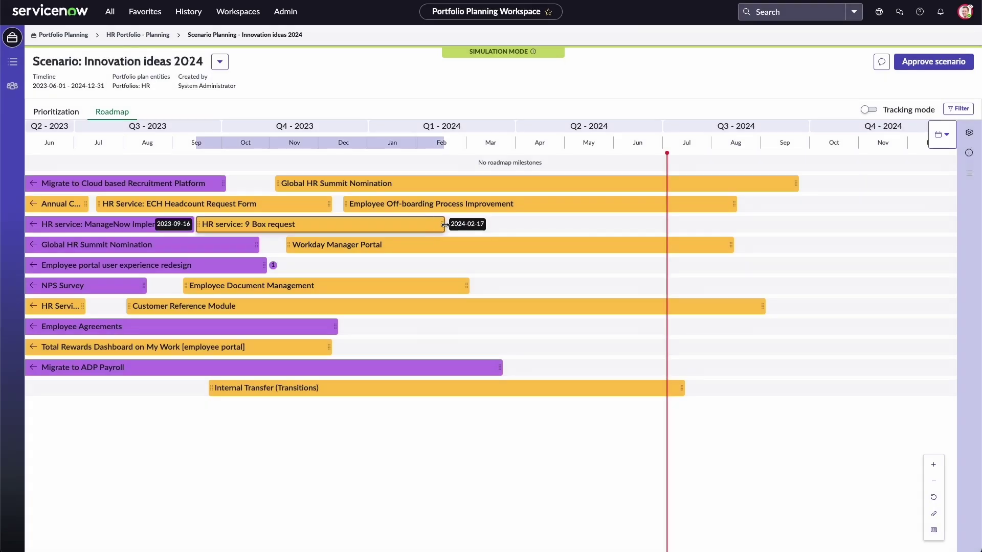
# On the Gantt chart, lengthen 9 Box request, shorten Employee Agreements, then return to Prioritization.
pyautogui.moveTo(435, 224); pyautogui.dragTo(515, 224)
pyautogui.moveTo(336, 325); pyautogui.dragTo(220, 328)
pyautogui.moveTo(330, 245); pyautogui.dragTo(412, 247)
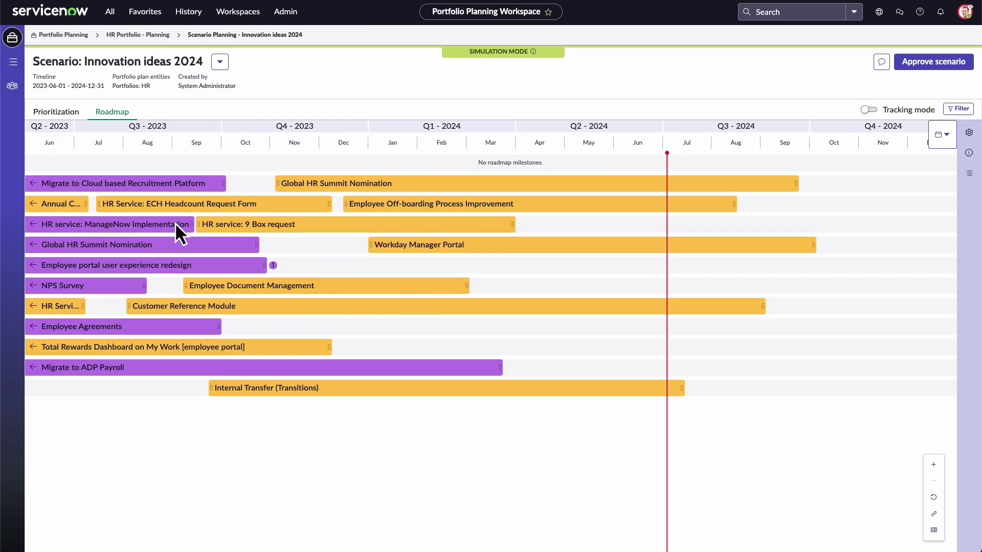
pyautogui.click(43, 107)
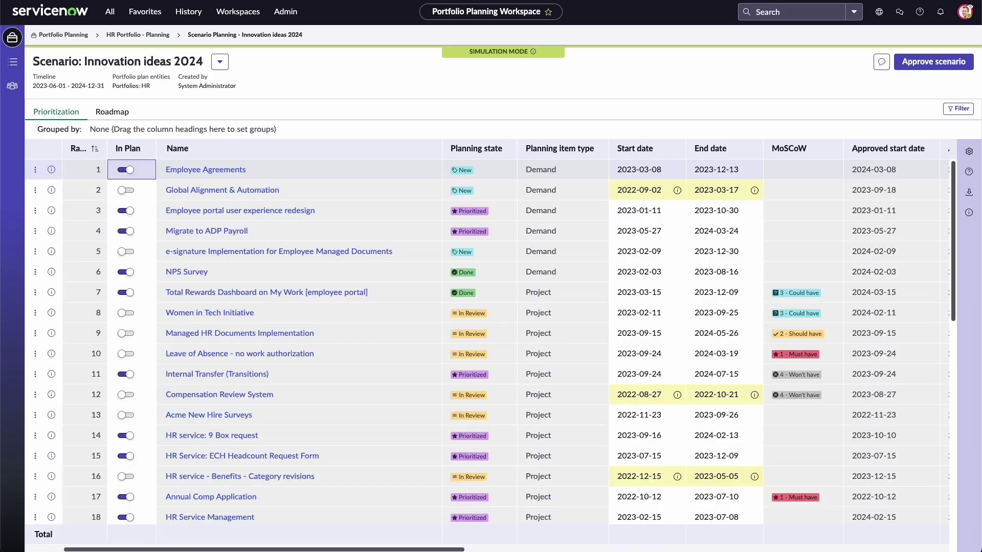
# Review Manage scenarios, including Innovation ideas realignment, and Approved scenarios, then choose New scenario.
pyautogui.click(221, 62)
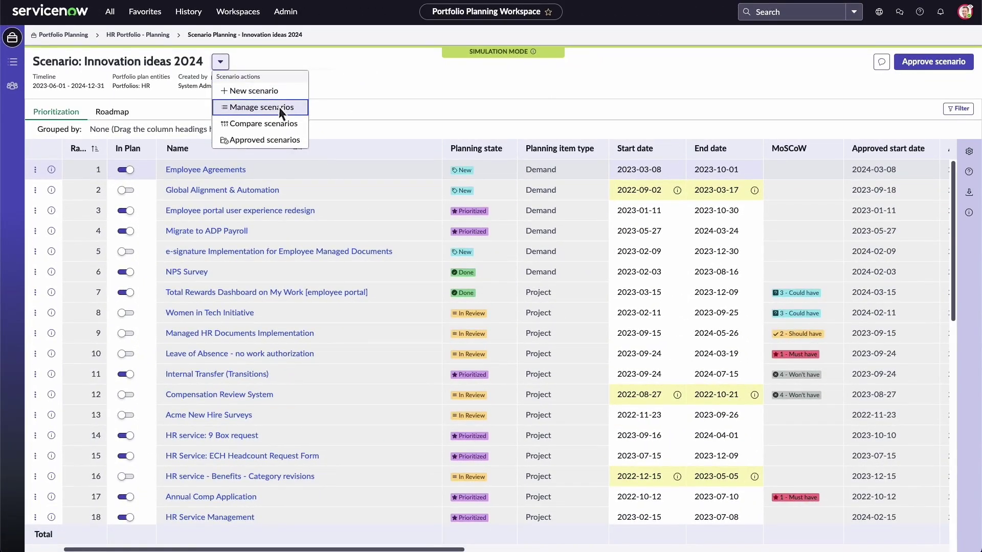
pyautogui.click(277, 107)
pyautogui.click(315, 257)
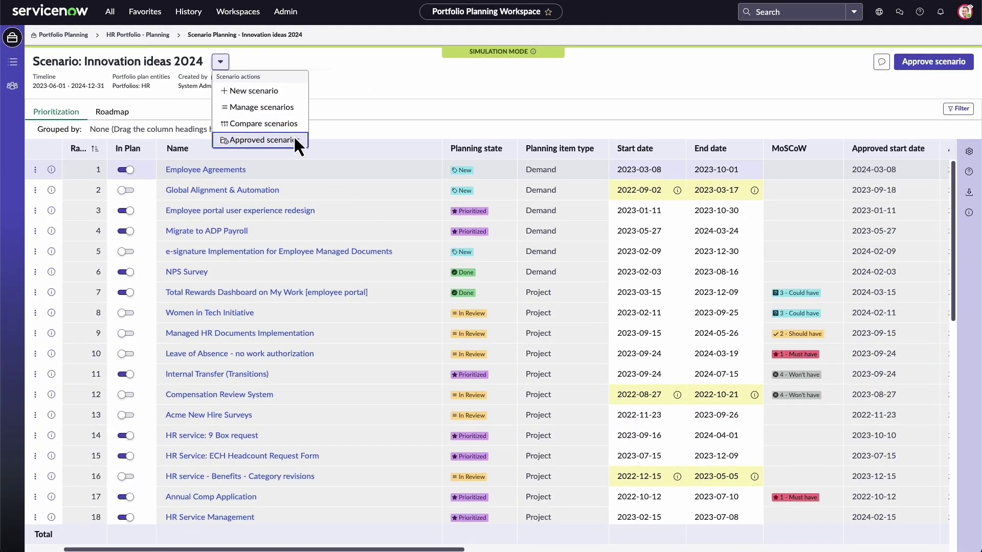
pyautogui.click(294, 139)
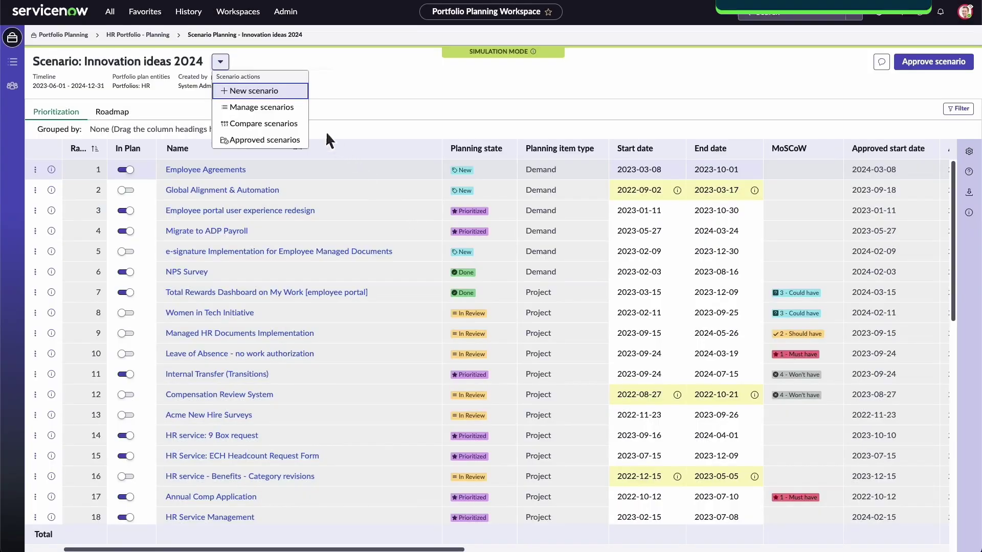
pyautogui.click(284, 92)
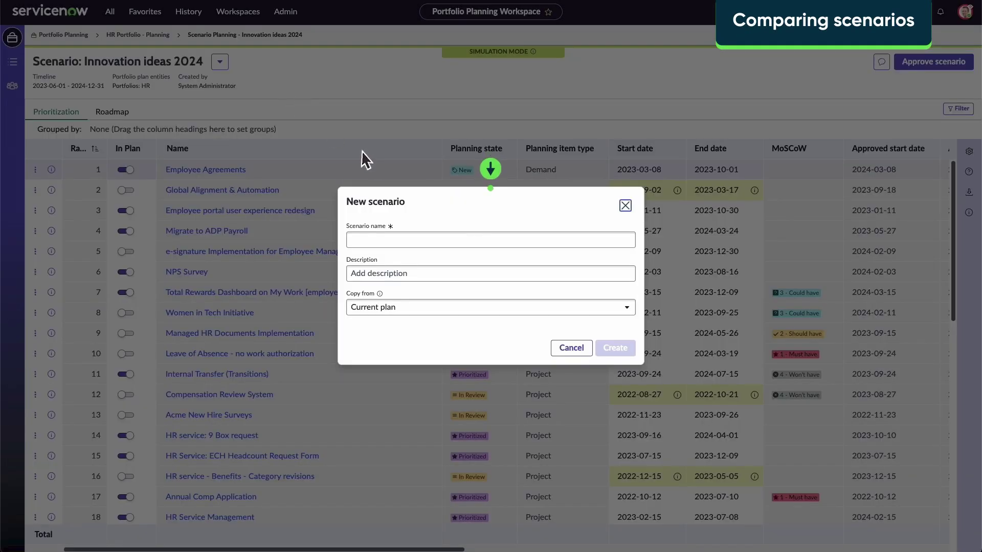
pyautogui.write('Innovation ideas - later dates')
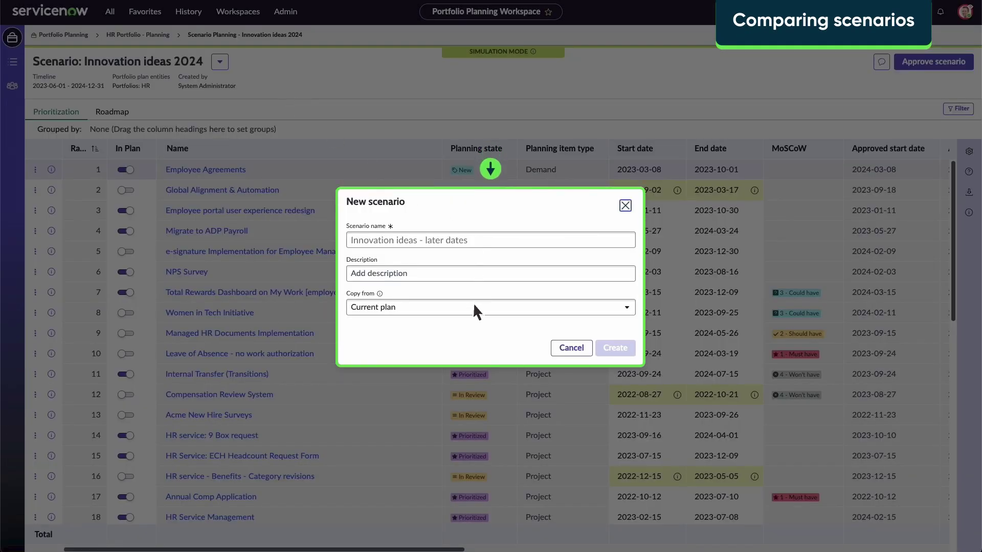
# Create 'Innovation ideas - later dates' copied from Innovation ideas 2024.
pyautogui.click(475, 307)
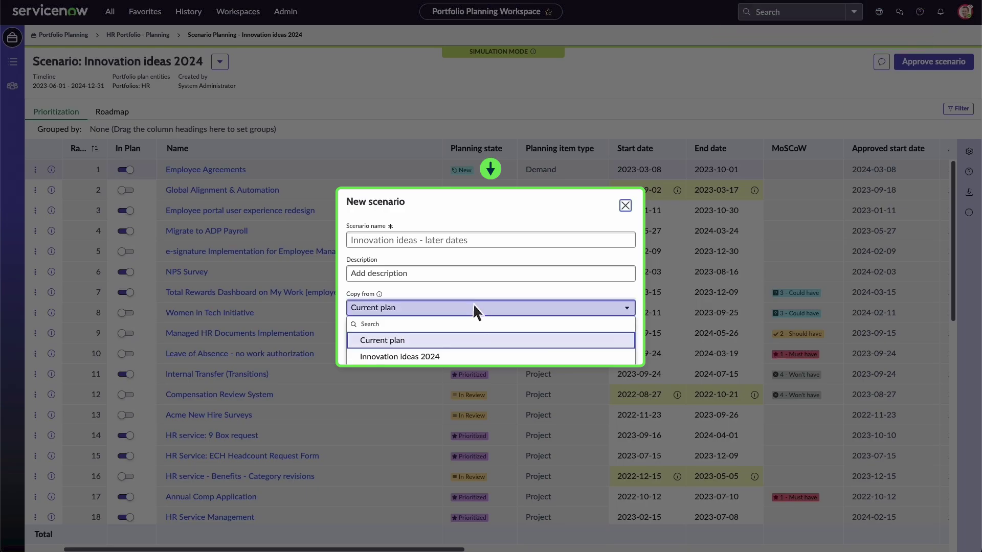
pyautogui.click(471, 356)
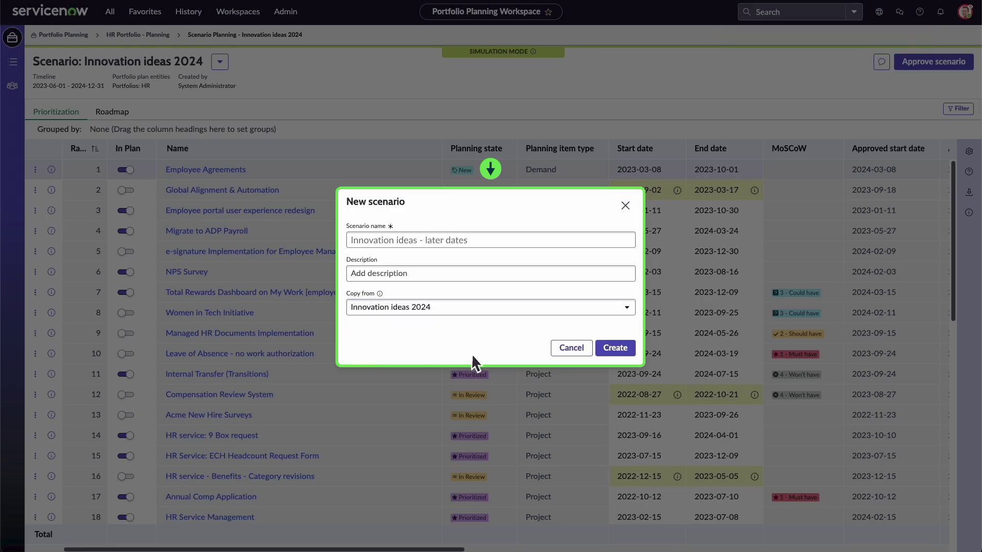
pyautogui.click(615, 349)
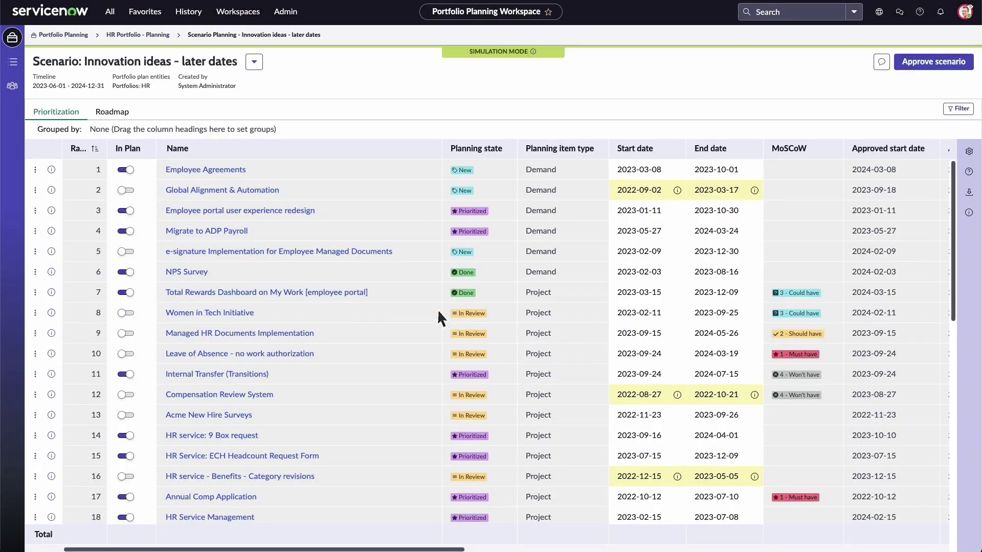
# Include the e-signature implementation item in the plan and compare scenarios.
pyautogui.click(125, 252)
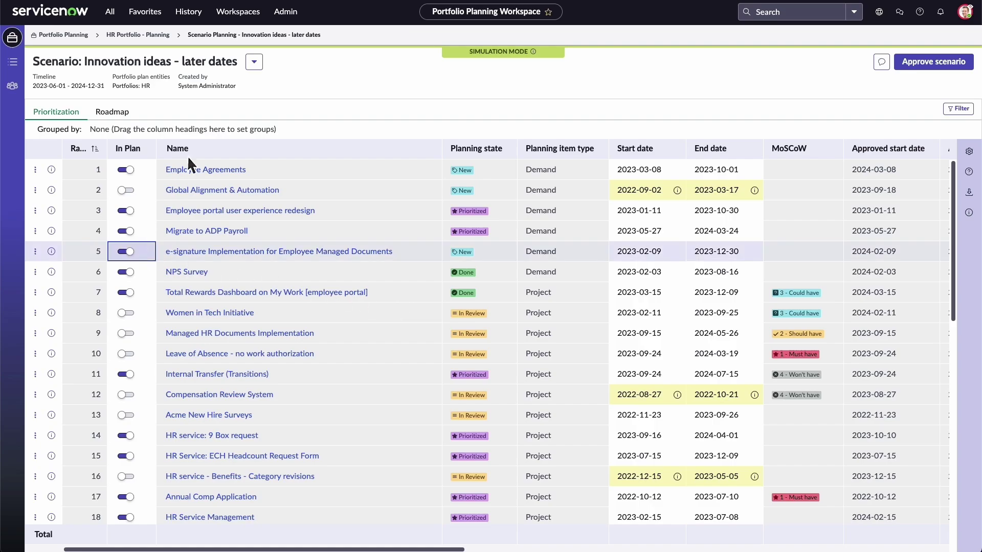
pyautogui.click(254, 61)
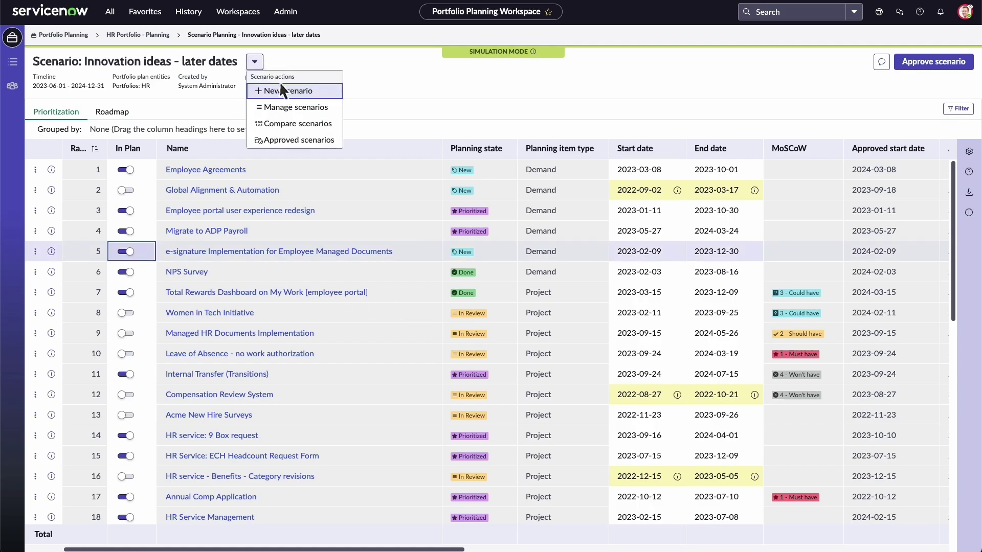
pyautogui.click(318, 122)
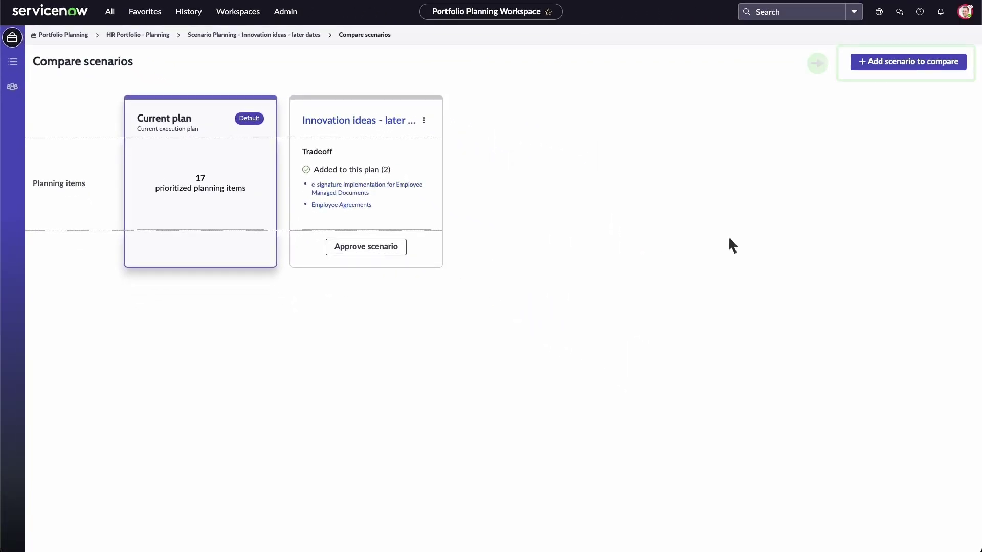
# Add Innovation ideas 2024 to the comparison, then begin approving Innovation ideas - later dates.
pyautogui.click(913, 65)
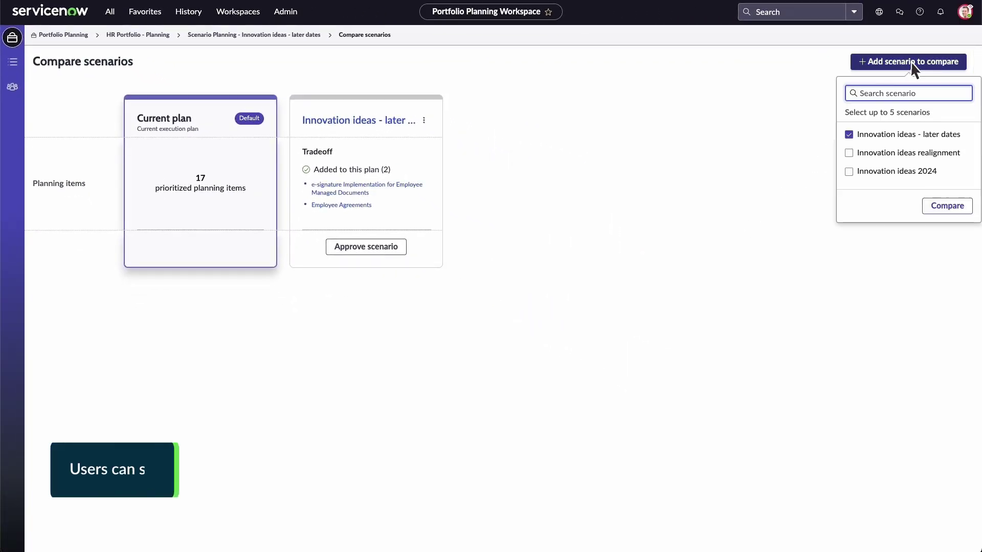
pyautogui.click(849, 172)
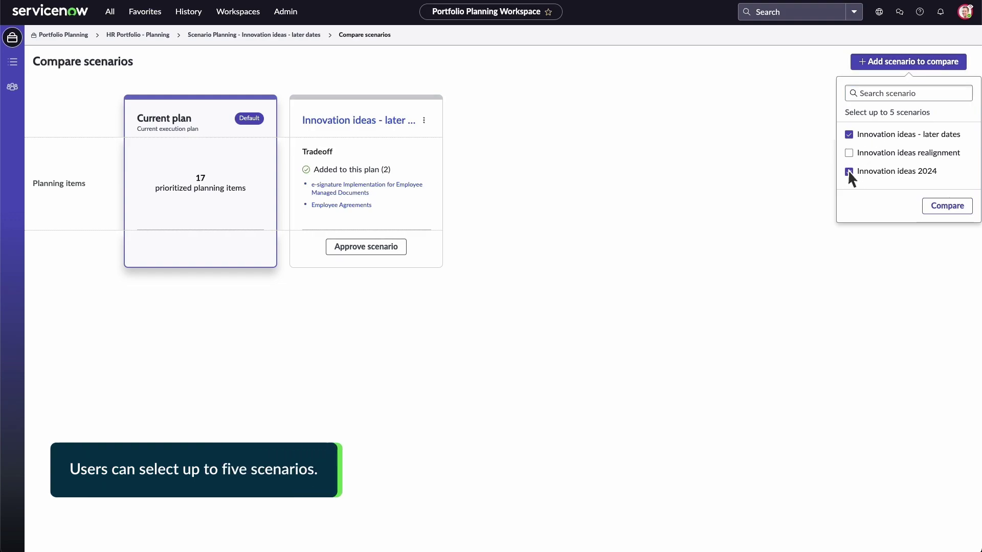
pyautogui.click(949, 204)
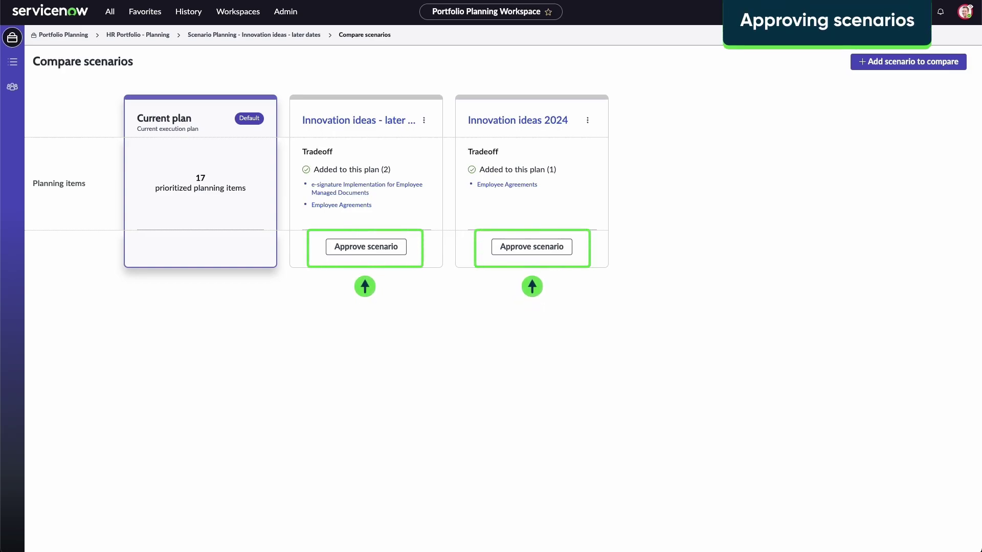
pyautogui.click(365, 247)
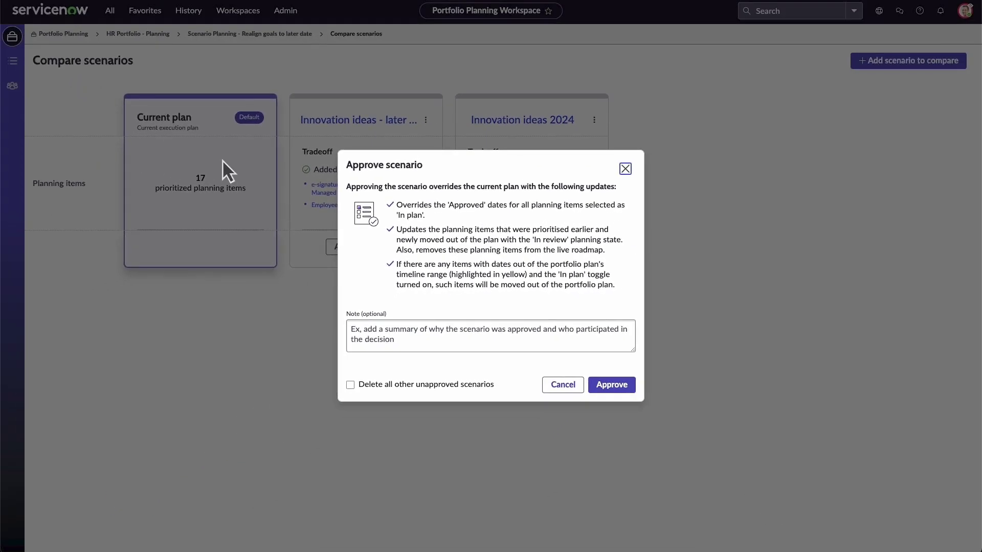
# Confirm the approval, making Innovation ideas - later dates the HR Portfolio's current plan.
pyautogui.click(614, 386)
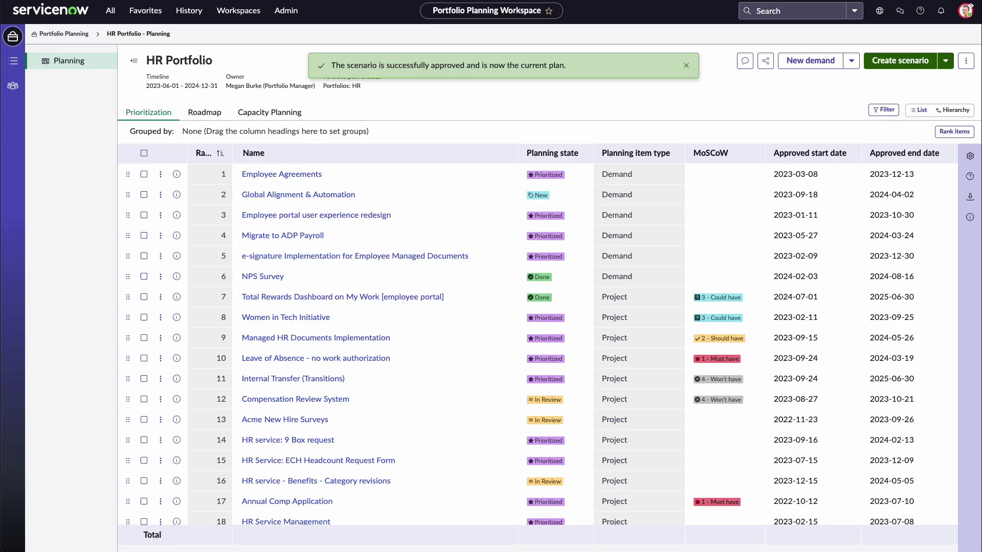